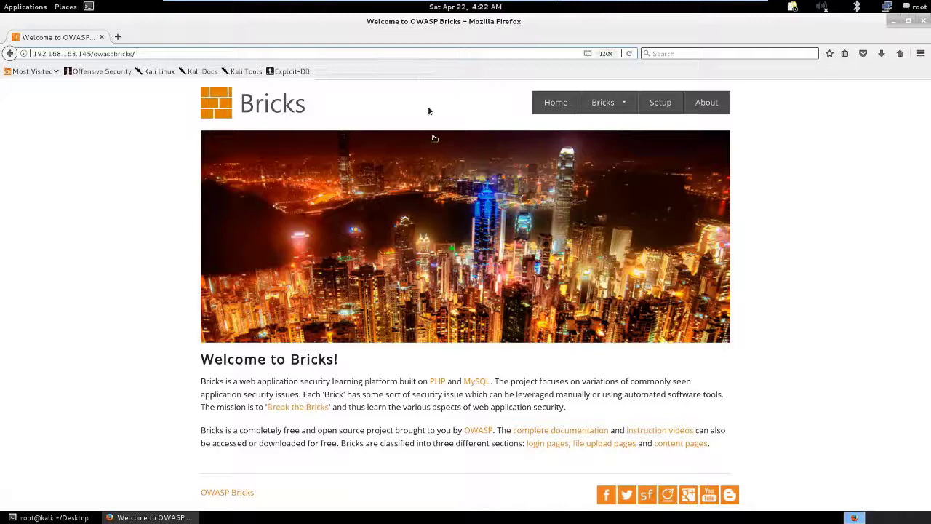
- Focus the Firefox address bar holding the OWASP Bricks welcome page URL
{"action": "left_click", "coordinate": [193, 53]}
- Launch Subgraph Vega from the Applications menu
{"action": "left_click", "coordinate": [16, 6]}
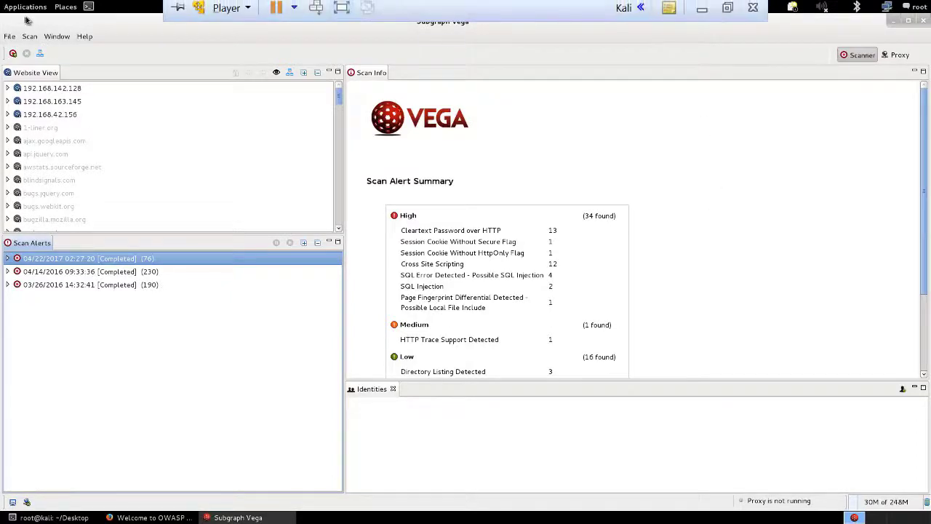
- Start a new Vega scan and focus its empty base URI field
{"action": "left_click", "coordinate": [10, 37]}
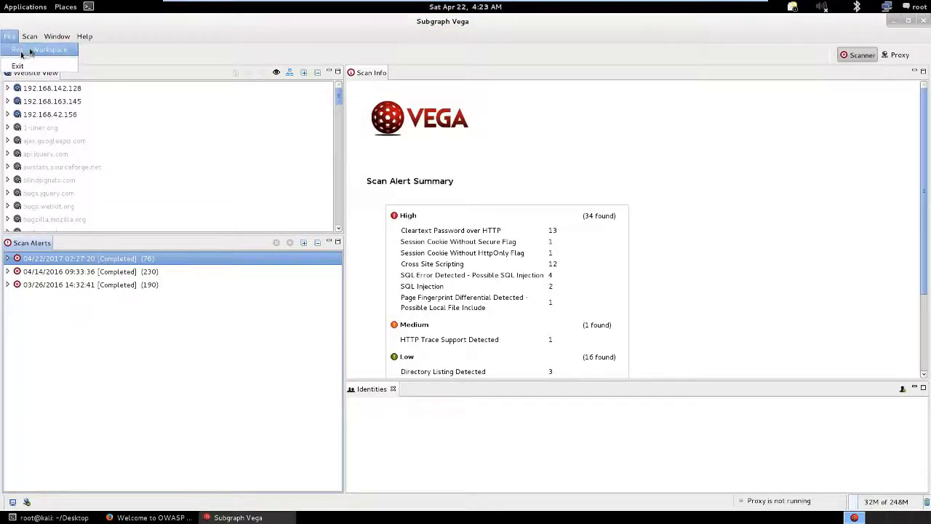
{"action": "left_click", "coordinate": [32, 48]}
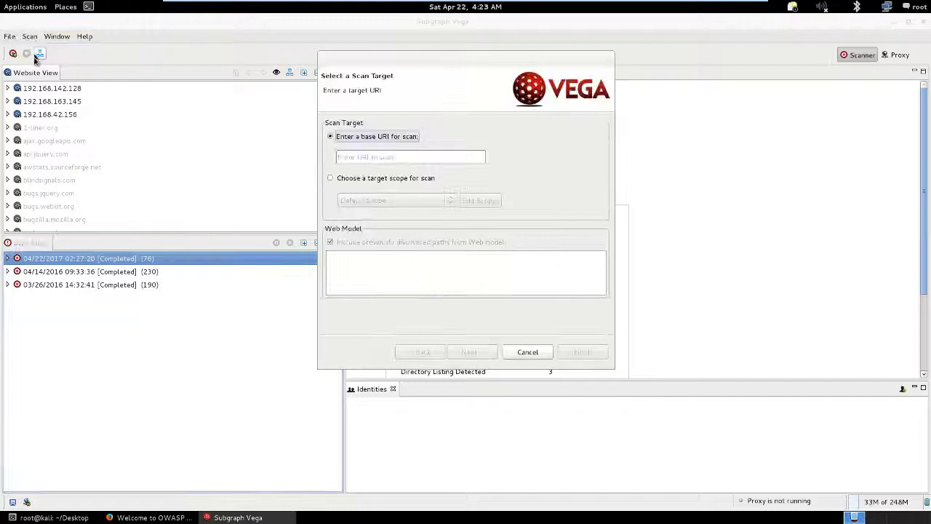
{"action": "left_click", "coordinate": [354, 159]}
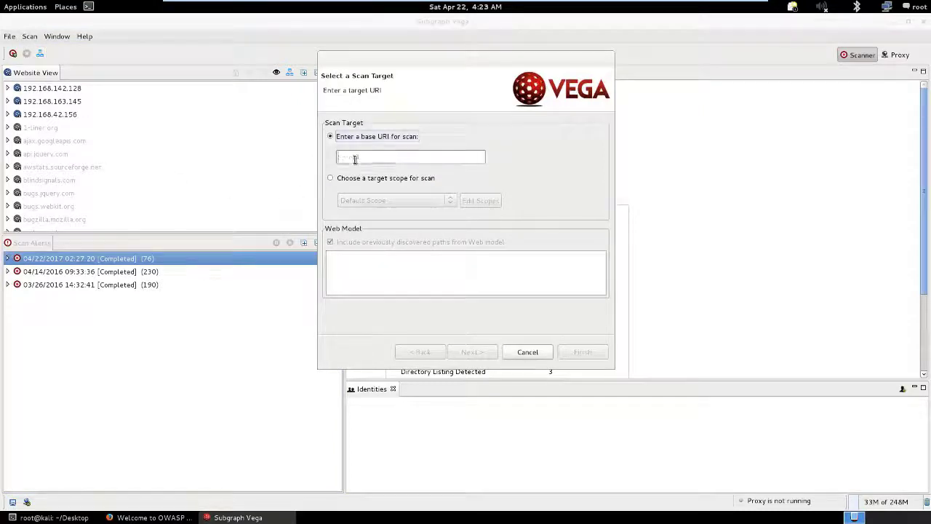
{"action": "right_click", "coordinate": [354, 159]}
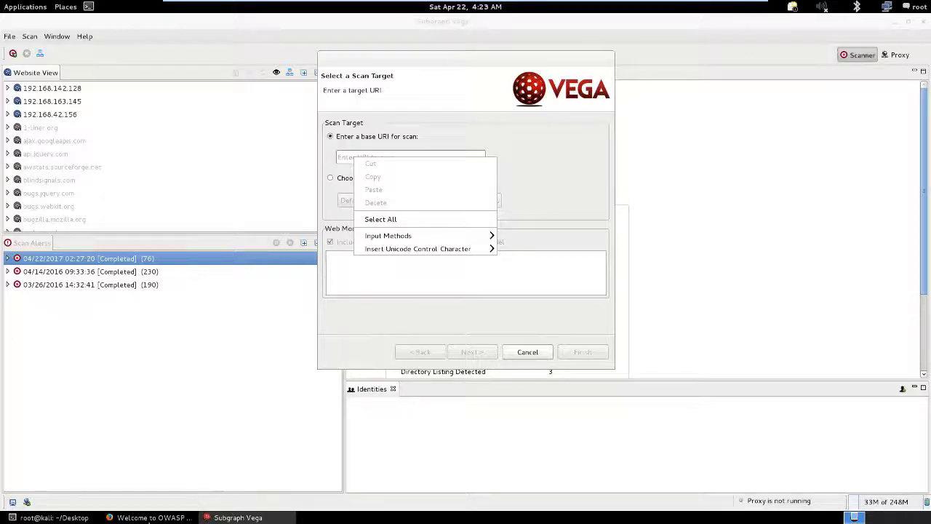
{"action": "left_click", "coordinate": [149, 519]}
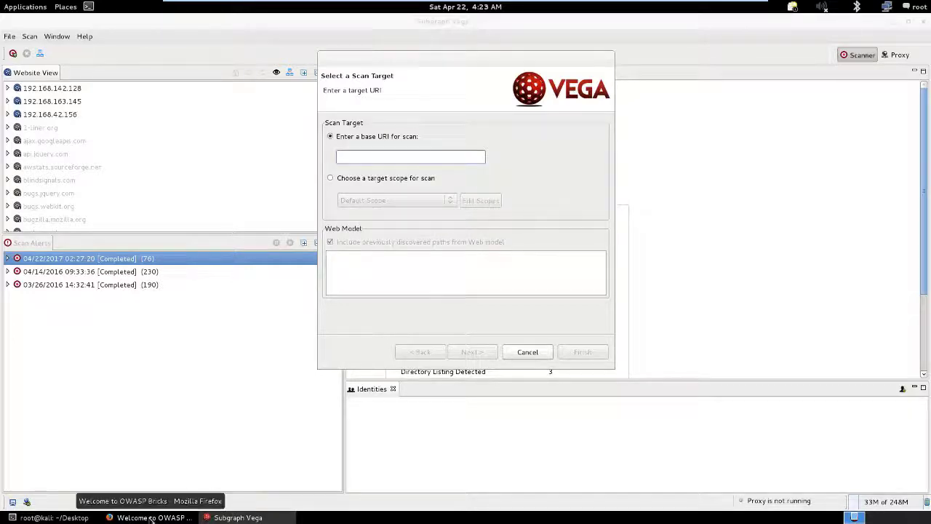
- Copy the Bricks site address in Firefox and move the shrunken window aside
{"action": "left_click", "coordinate": [151, 519]}
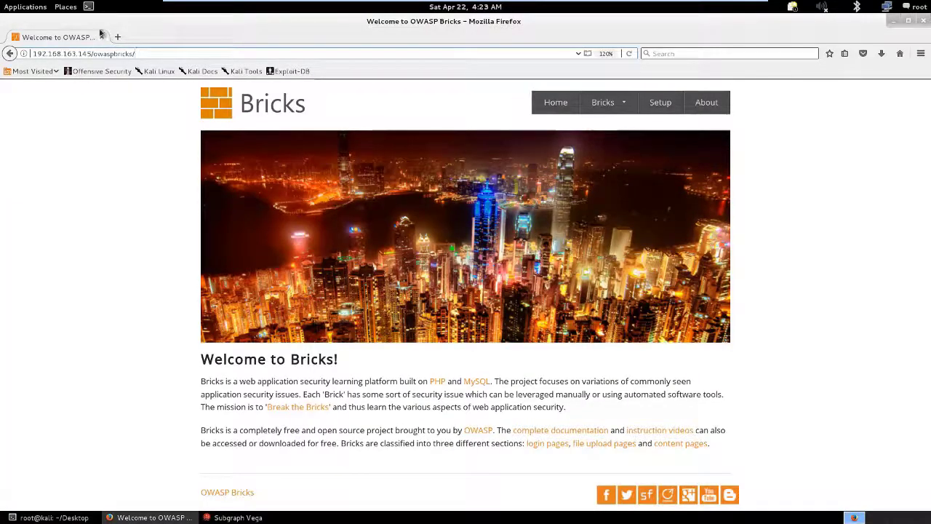
{"action": "left_click", "coordinate": [107, 53]}
{"action": "right_click", "coordinate": [107, 54]}
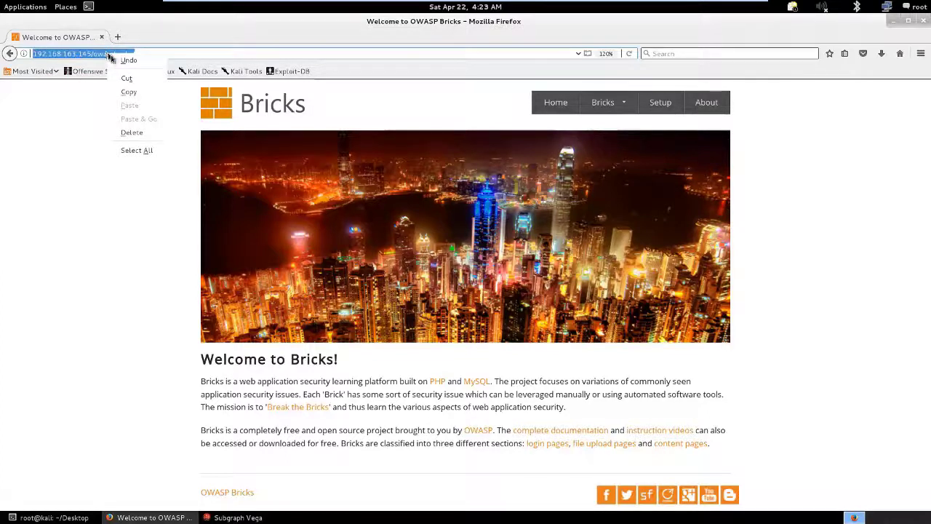
{"action": "left_click", "coordinate": [128, 92]}
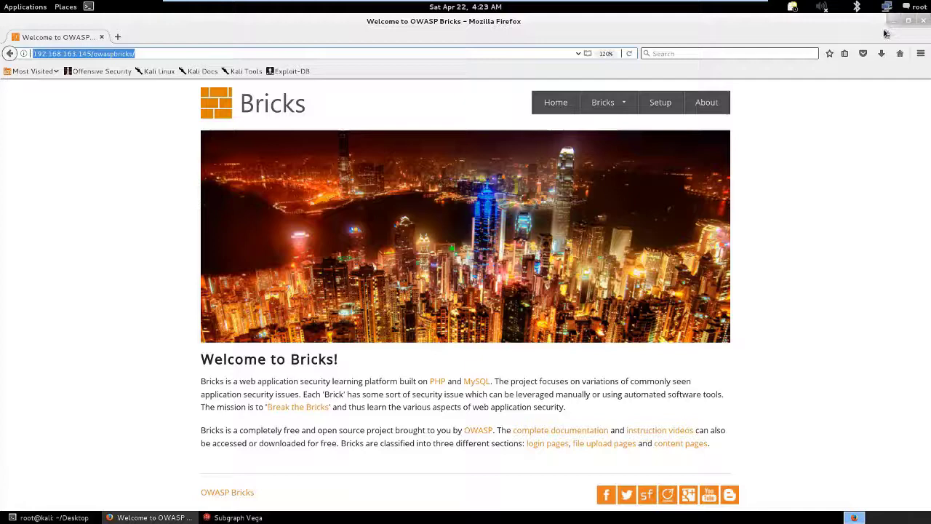
{"action": "left_click_drag", "start_coordinate": [787, 21], "coordinate": [790, 122]}
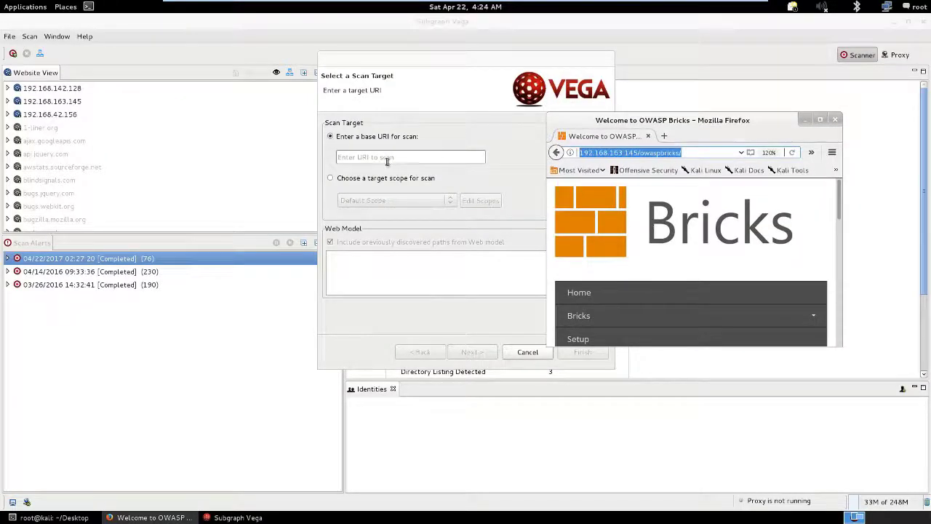
{"action": "left_click", "coordinate": [346, 159]}
{"action": "right_click", "coordinate": [346, 159]}
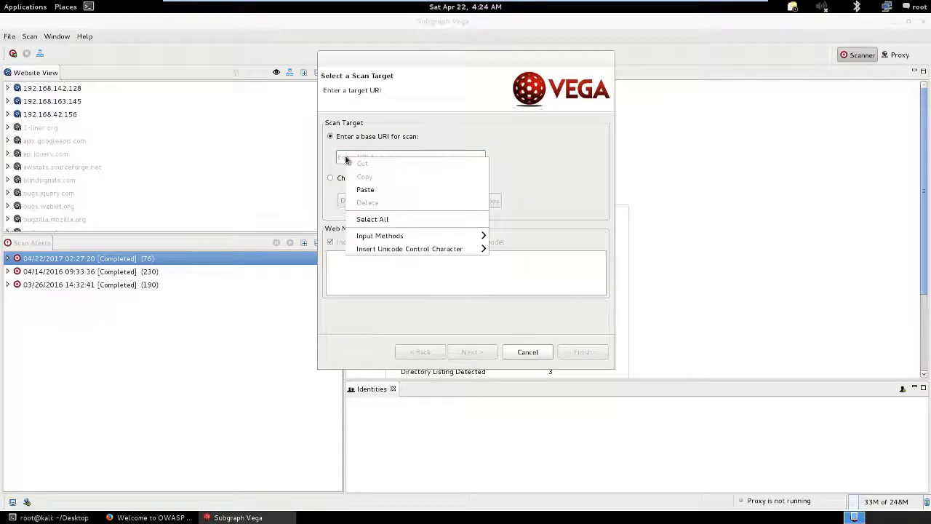
{"action": "left_click", "coordinate": [362, 191]}
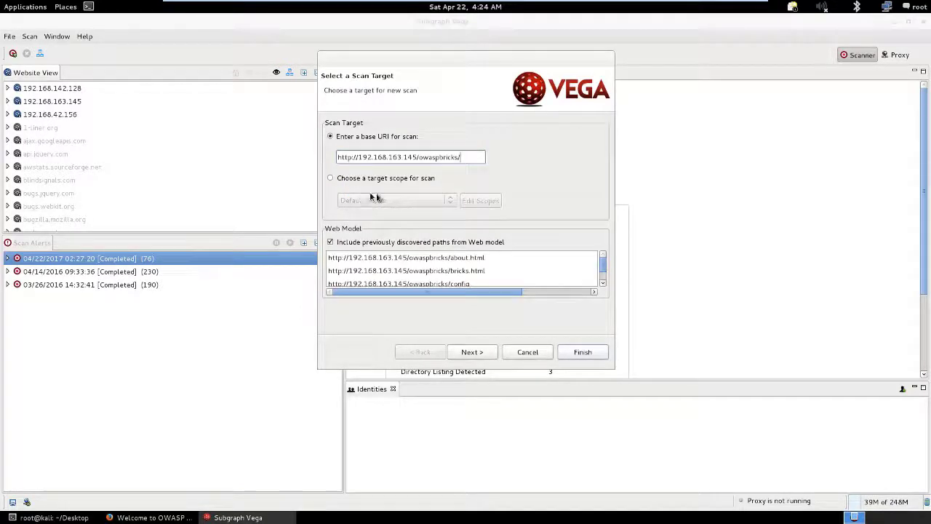
- Keep default modules, authentication and parameter settings, and start the scan
{"action": "left_click", "coordinate": [479, 353]}
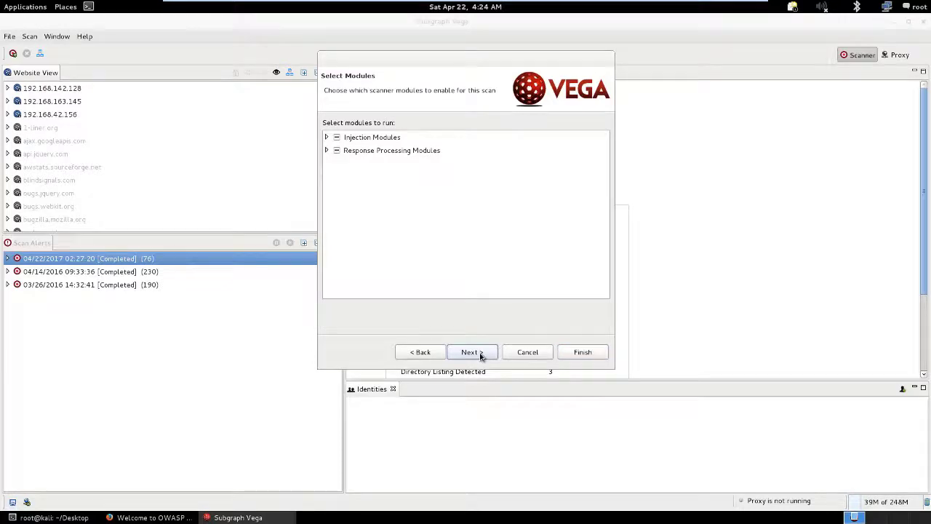
{"action": "left_click", "coordinate": [481, 356]}
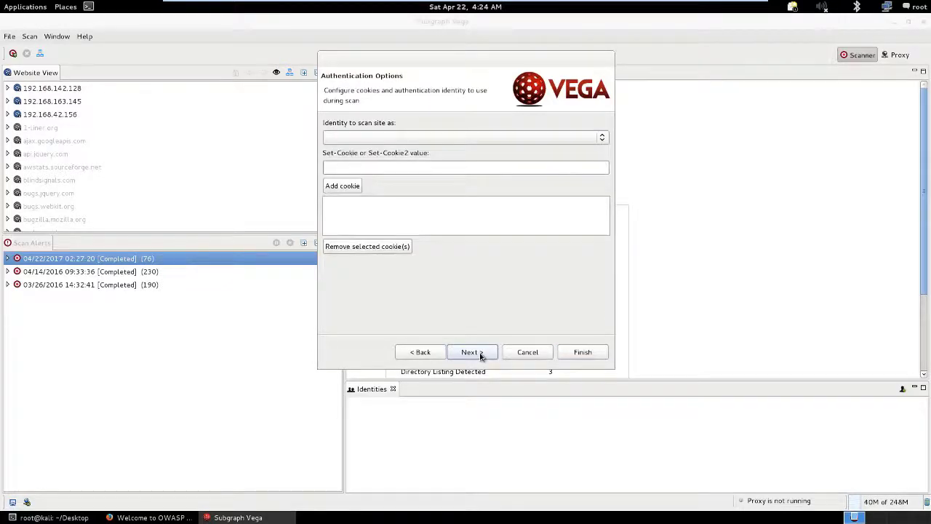
{"action": "left_click", "coordinate": [480, 356]}
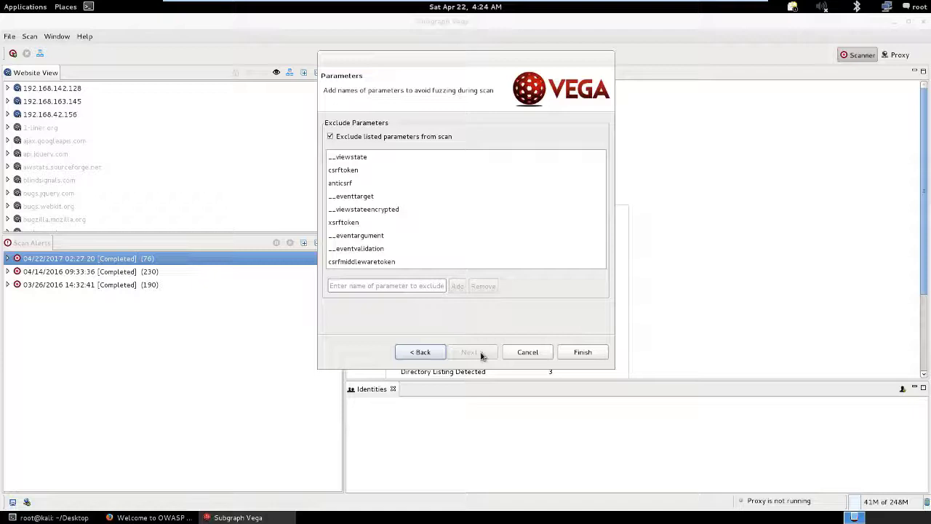
{"action": "left_click", "coordinate": [595, 355]}
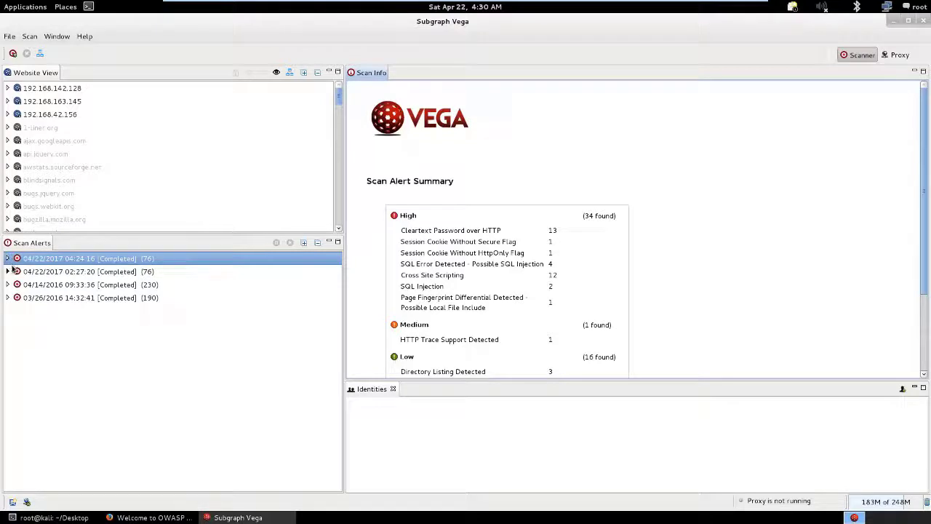
- Drill through host 192.168.163.145, High (34) and SQL Injection (2) to the content-2 alert
{"action": "left_click", "coordinate": [10, 259]}
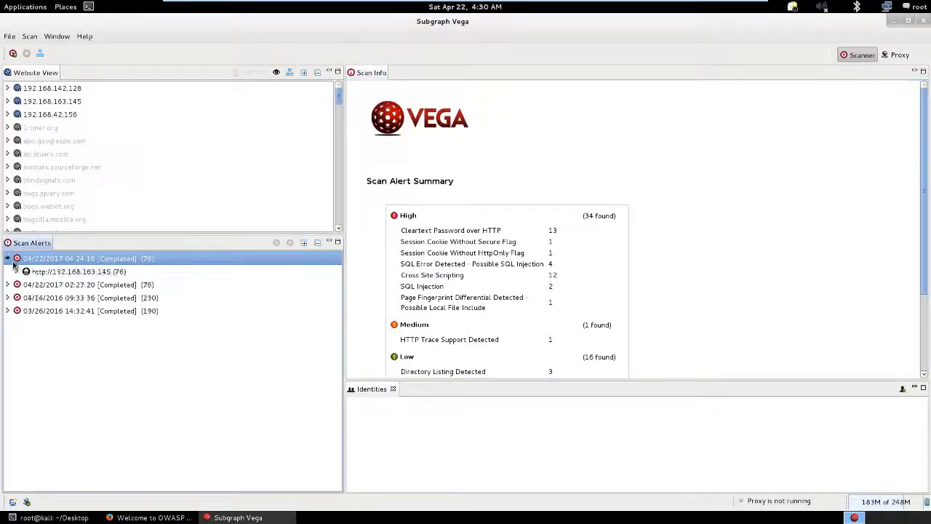
{"action": "left_click", "coordinate": [49, 277]}
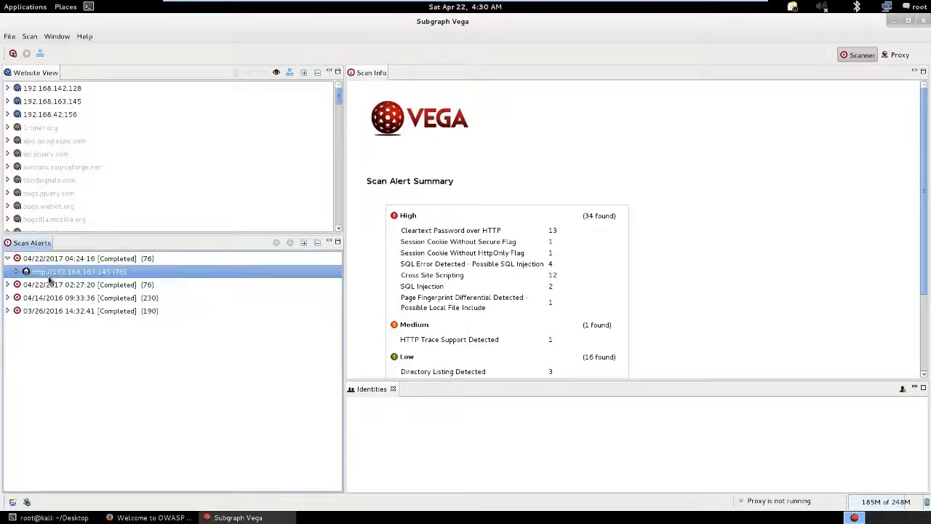
{"action": "double_click", "coordinate": [49, 277]}
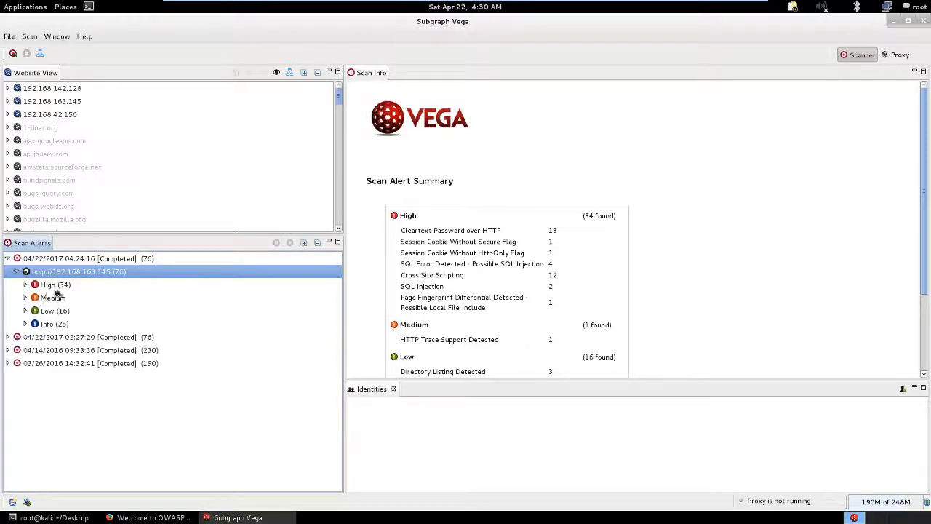
{"action": "double_click", "coordinate": [60, 287]}
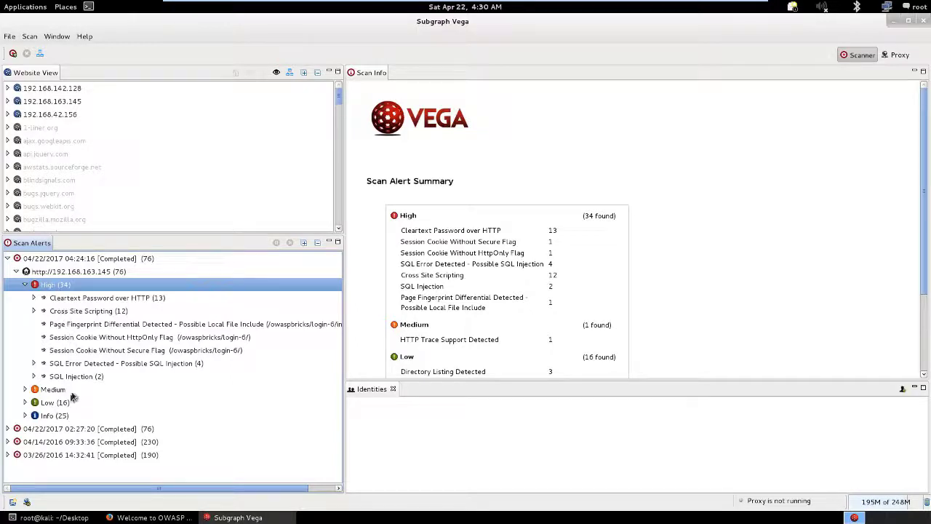
{"action": "double_click", "coordinate": [73, 377]}
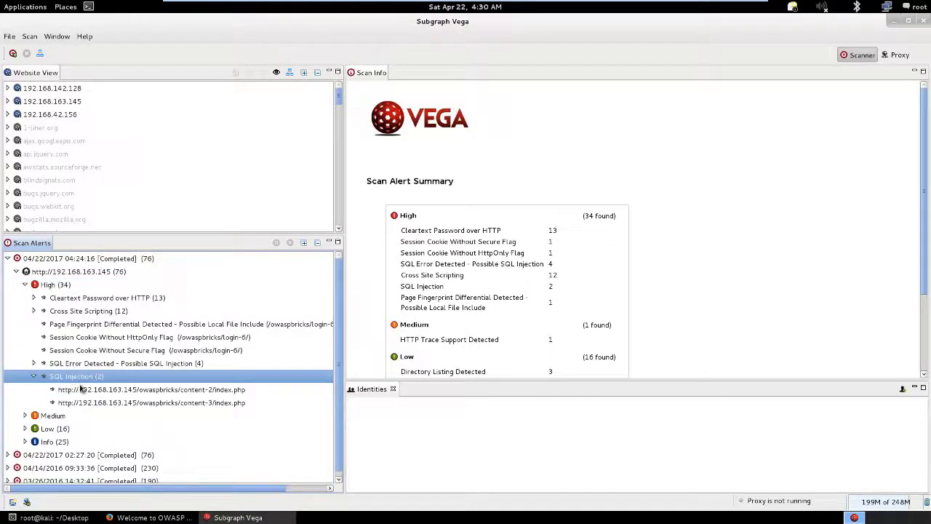
{"action": "left_click", "coordinate": [82, 390]}
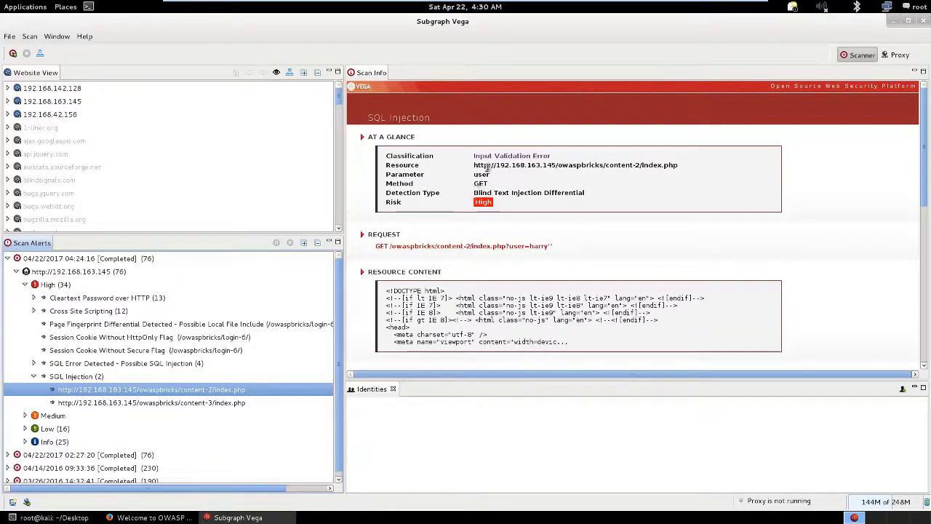
- Copy the content-2 resource URL and bring Firefox back, maximized
{"action": "left_click_drag", "start_coordinate": [476, 165], "coordinate": [684, 167]}
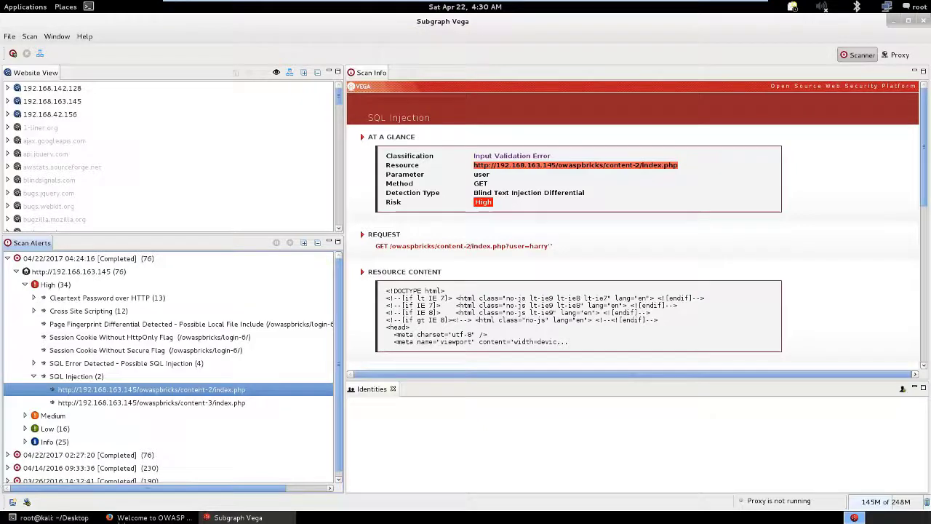
{"action": "left_click", "coordinate": [238, 518]}
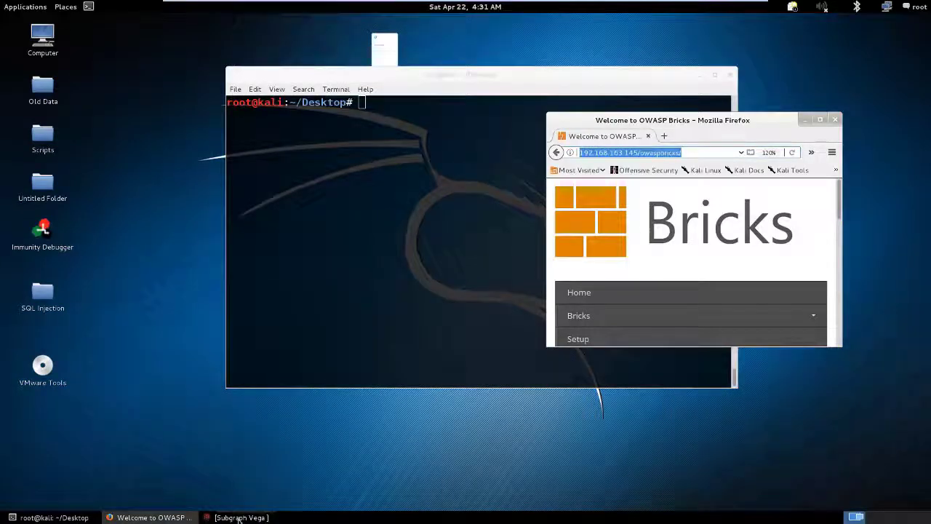
{"action": "left_click", "coordinate": [238, 517]}
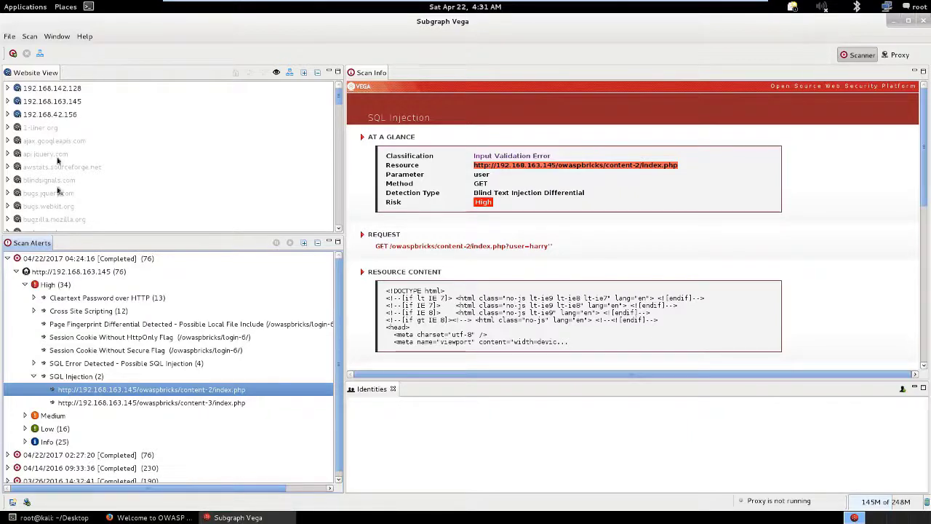
{"action": "left_click", "coordinate": [125, 518]}
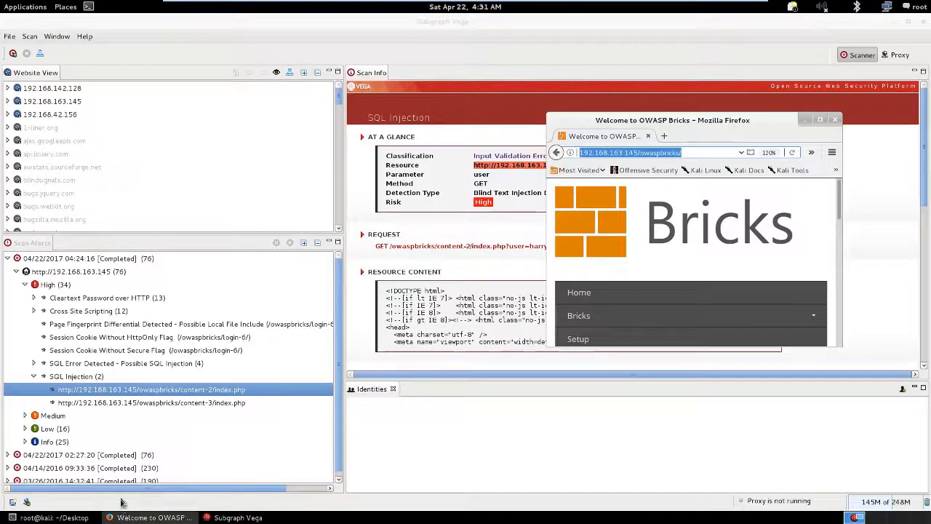
{"action": "left_click", "coordinate": [124, 517]}
{"action": "left_click", "coordinate": [820, 119]}
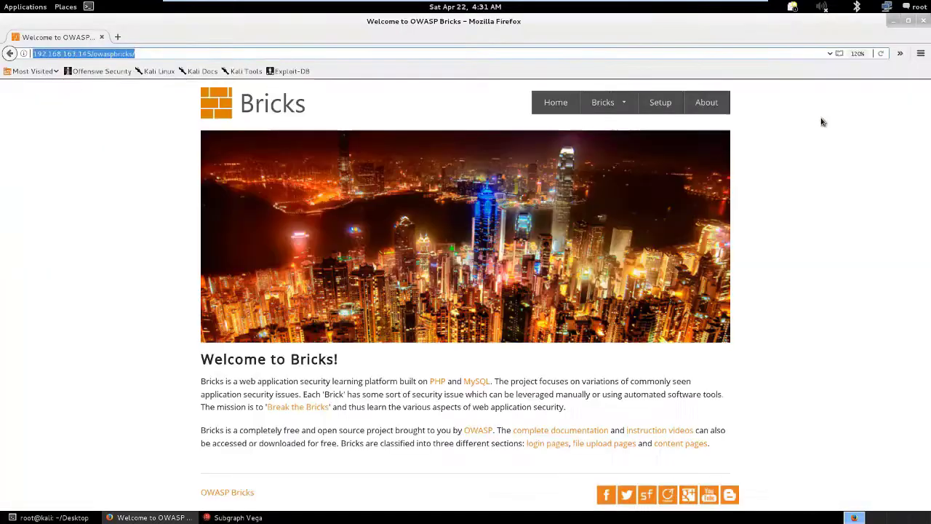
- Load the copied content-2 address in a new tab, showing Bricks Content Page #2
{"action": "left_click", "coordinate": [118, 37]}
{"action": "right_click", "coordinate": [124, 57]}
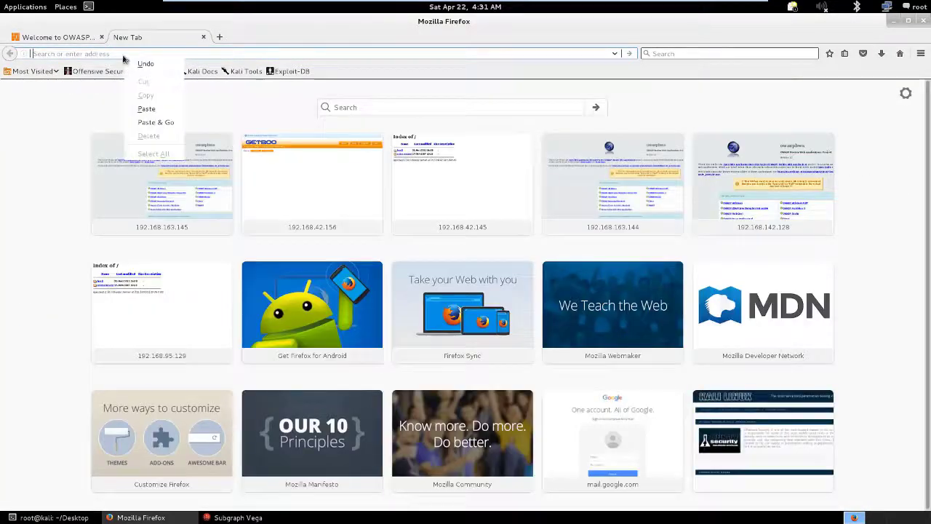
{"action": "left_click", "coordinate": [146, 108]}
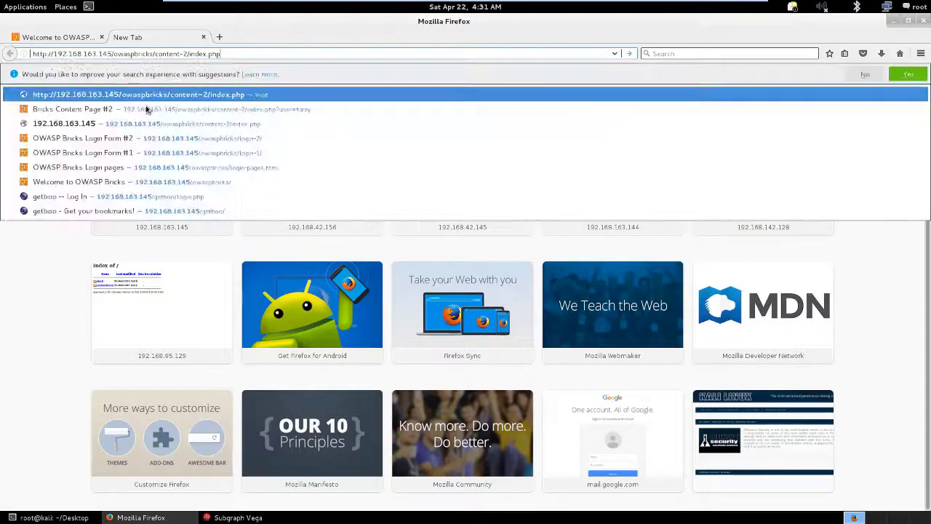
{"action": "left_click", "coordinate": [147, 109]}
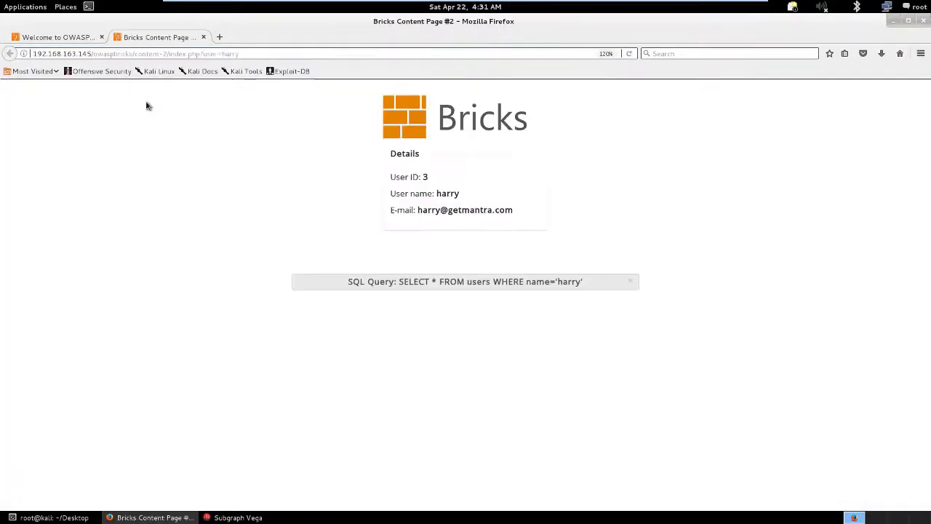